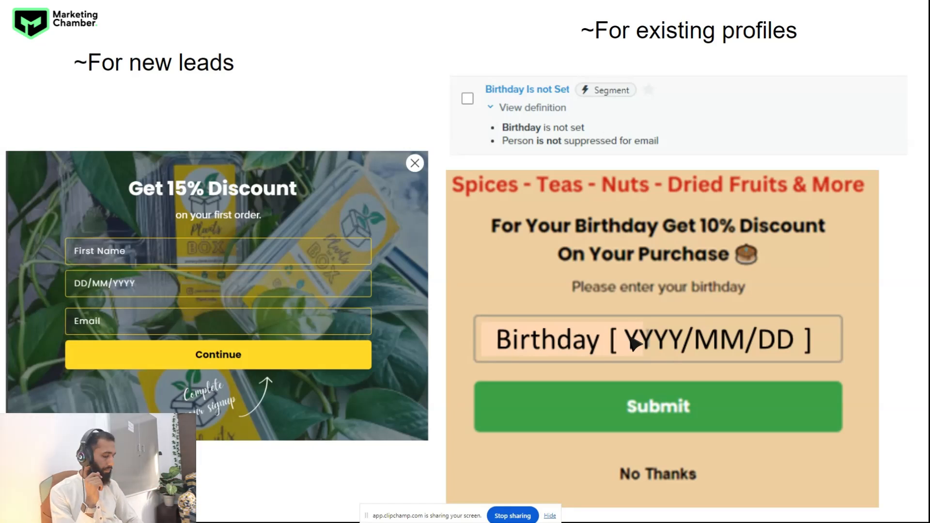
{"action": "key", "text": "Right"}
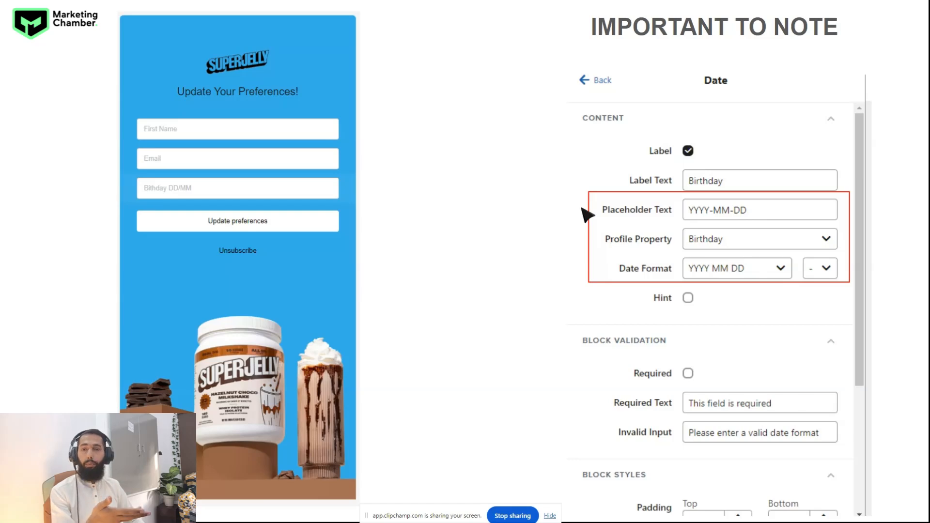
{"action": "key", "text": "Right"}
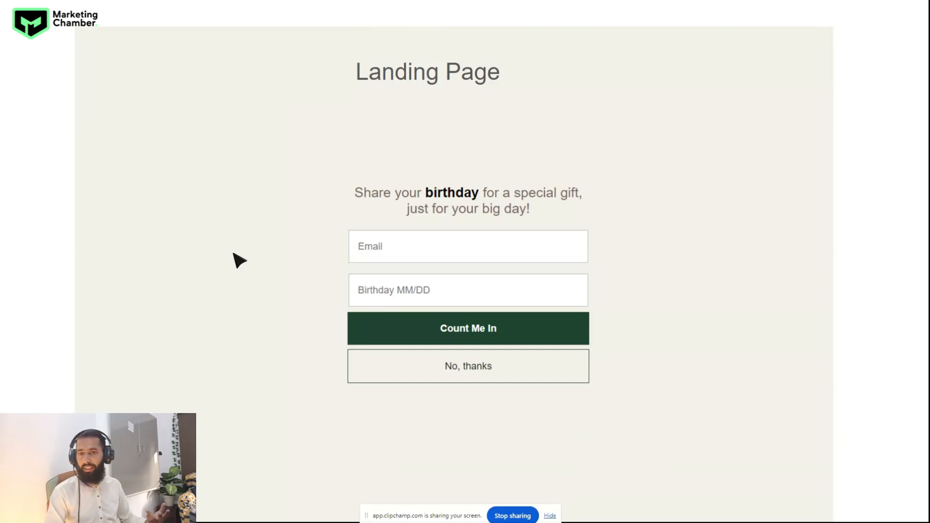
{"action": "key", "text": "Right"}
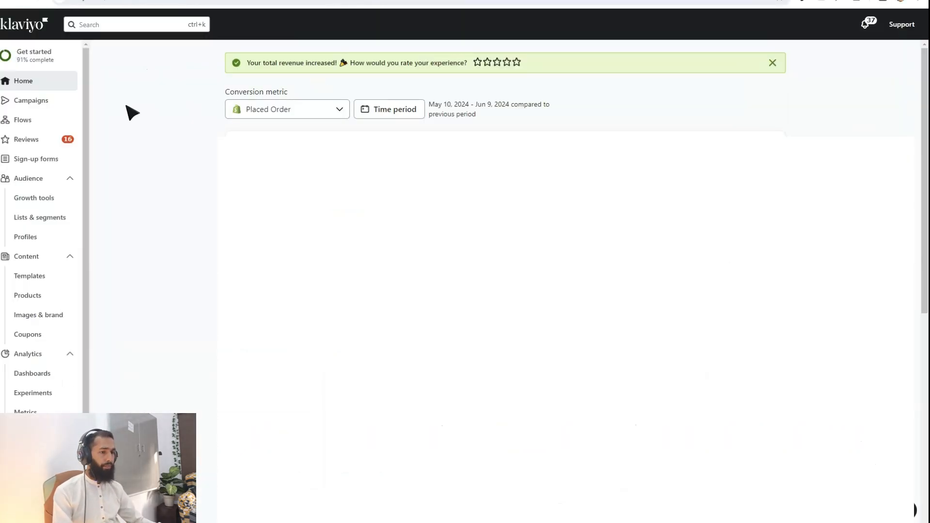
Step: Search the flow templates for "birthday" and create a flow from the standard email-only Happy Birthday template
{"action": "left_click", "coordinate": [26, 120]}
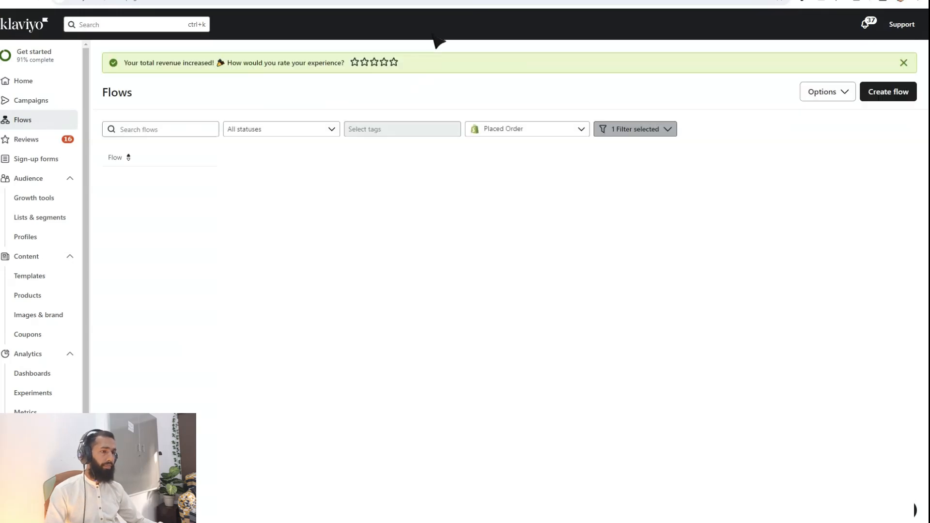
{"action": "left_click", "coordinate": [885, 95]}
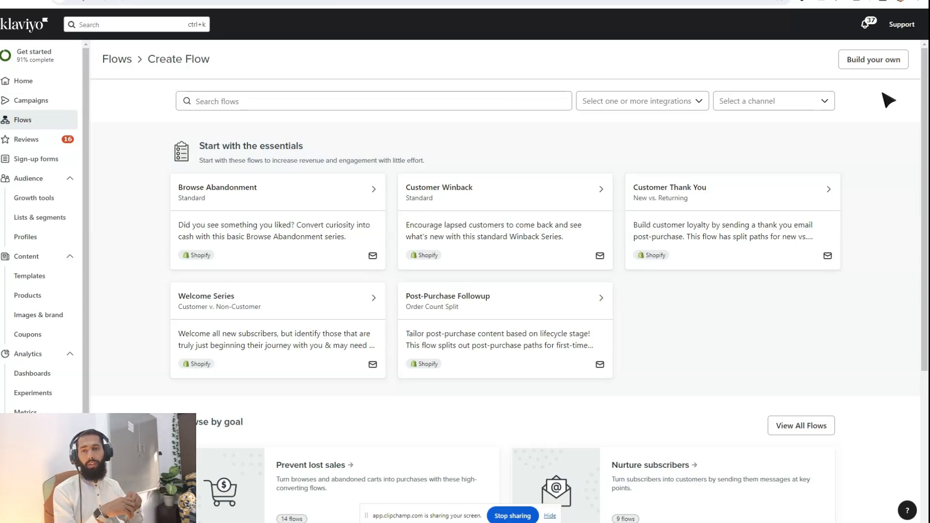
{"action": "left_click", "coordinate": [404, 104]}
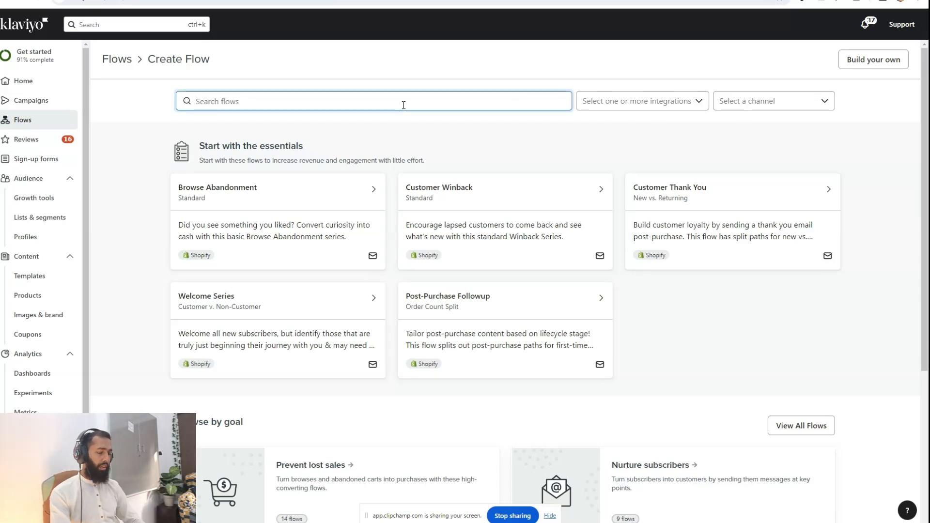
{"action": "type", "text": "birthday"}
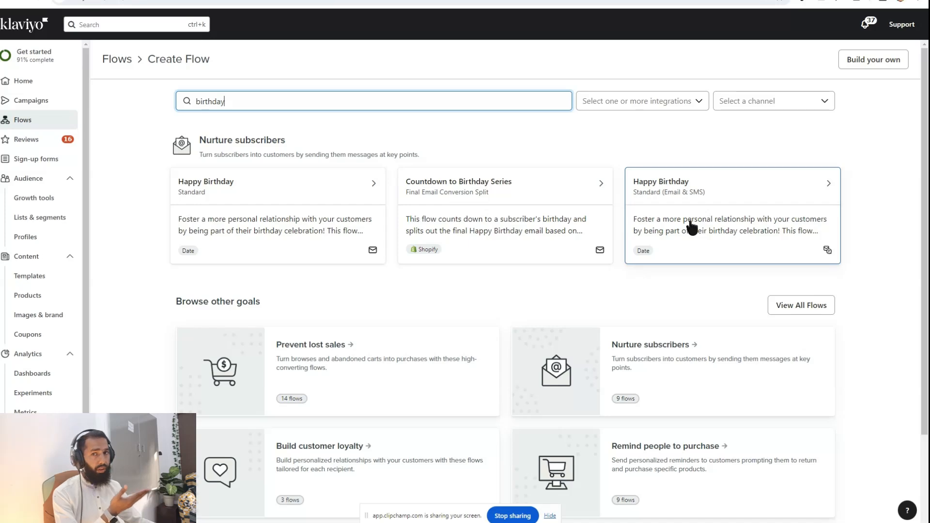
{"action": "left_click", "coordinate": [248, 221]}
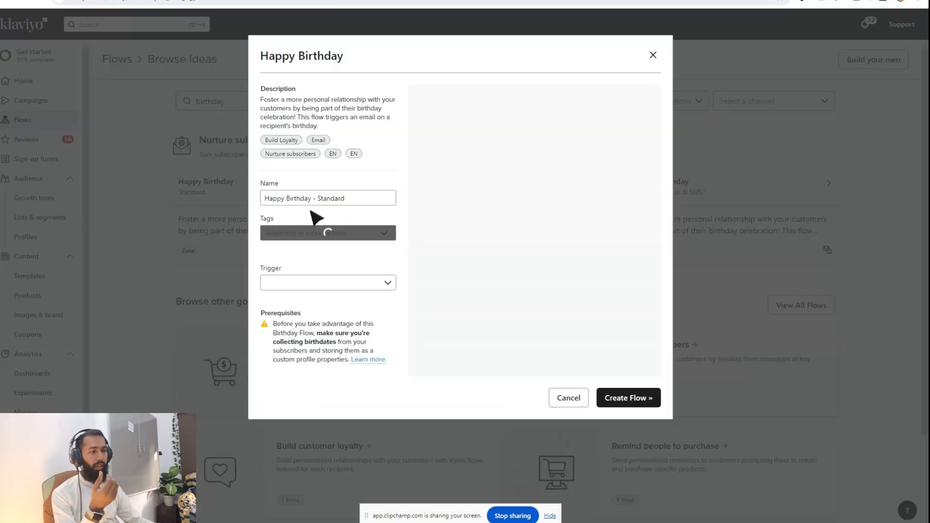
{"action": "left_click", "coordinate": [380, 233]}
{"action": "left_click", "coordinate": [409, 237]}
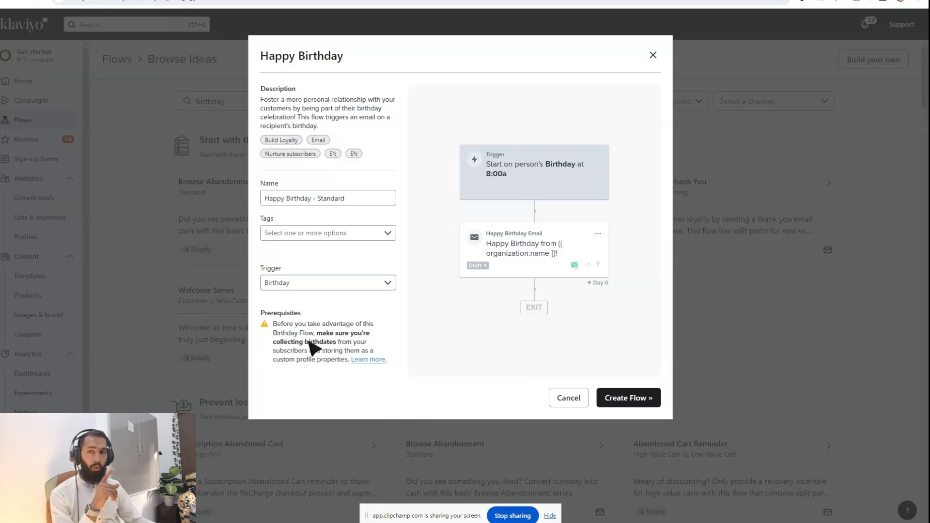
{"action": "left_click", "coordinate": [629, 399]}
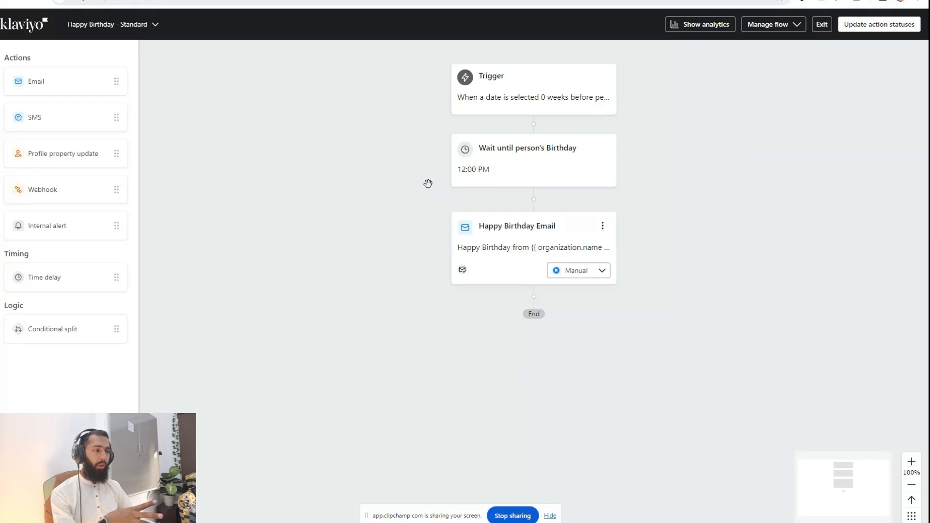
Step: Review the trigger settings of the Happy Birthday - Standard flow, including start time and repeat options, and exit the flow editor
{"action": "left_click", "coordinate": [530, 92]}
{"action": "left_click", "coordinate": [901, 113]}
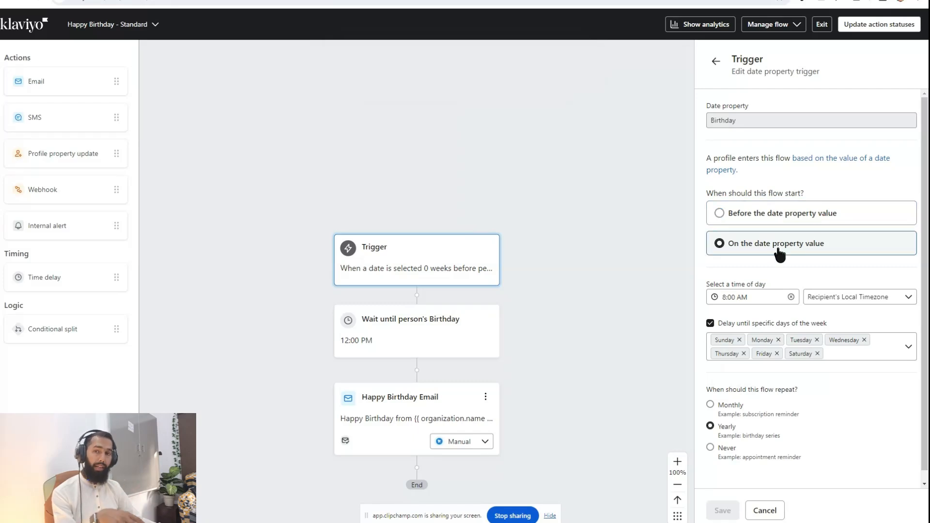
{"action": "scroll", "coordinate": [755, 339], "scroll_direction": "down", "scroll_amount": 1}
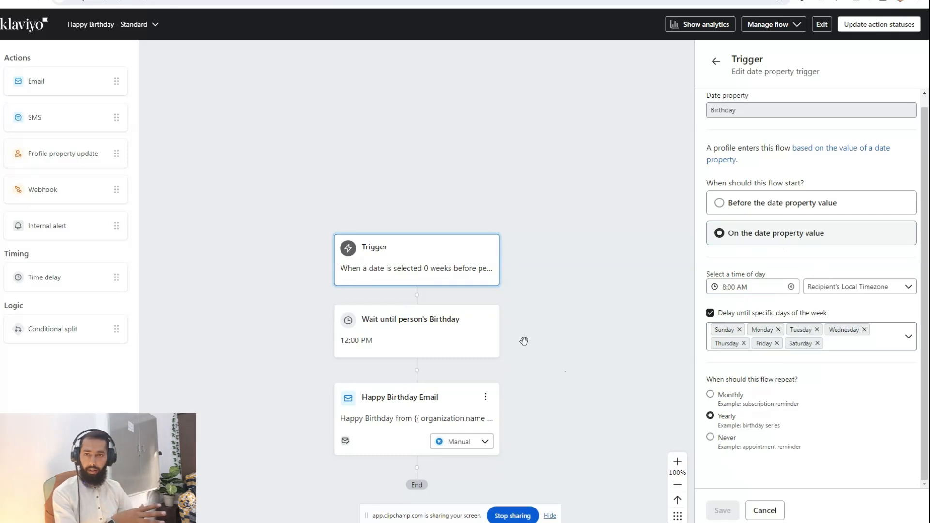
{"action": "left_click", "coordinate": [822, 25]}
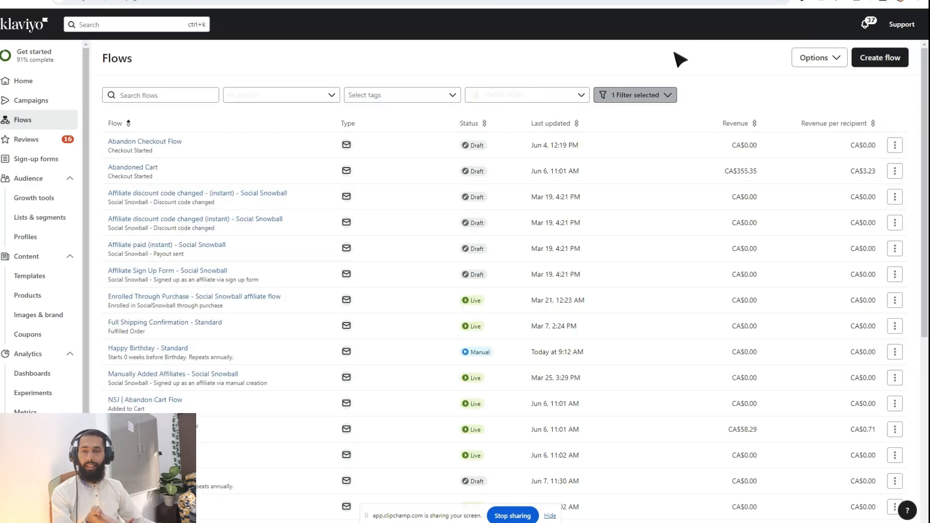
Step: Create a new flow from scratch named "birthday flow class 22"
{"action": "left_click", "coordinate": [886, 93]}
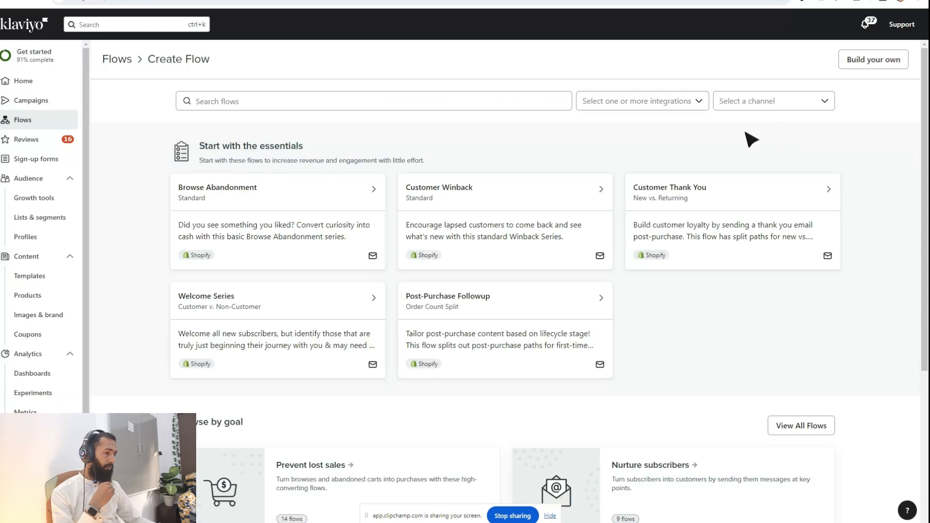
{"action": "left_click", "coordinate": [874, 60]}
{"action": "left_click", "coordinate": [483, 131]}
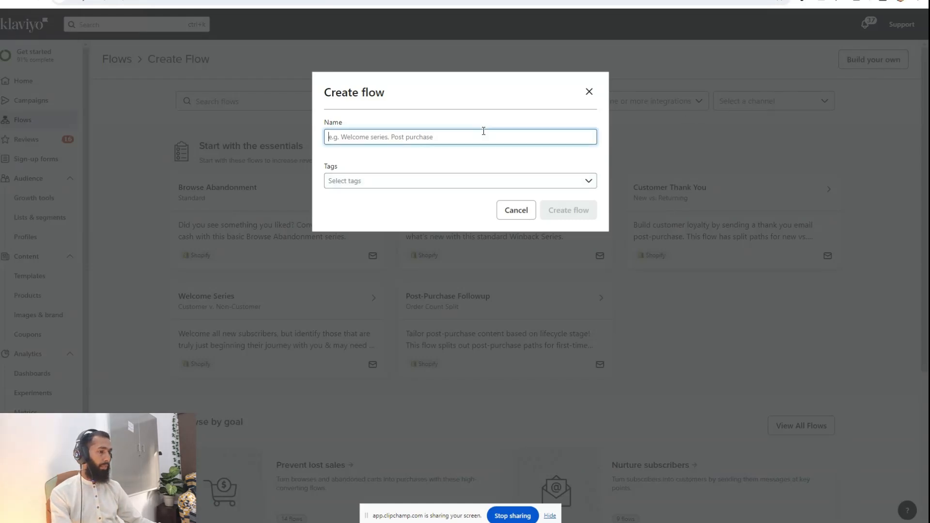
{"action": "type", "text": "brit"}
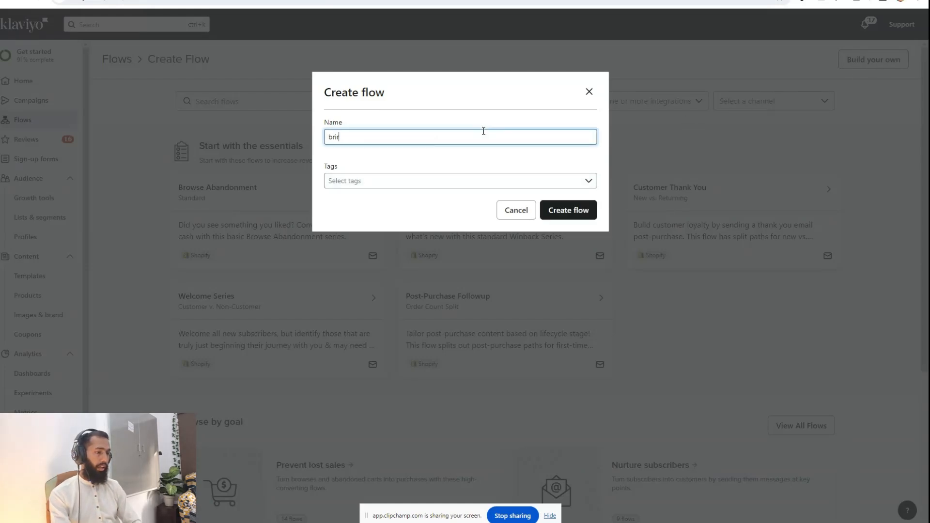
{"action": "type", "text": "thday flow s"}
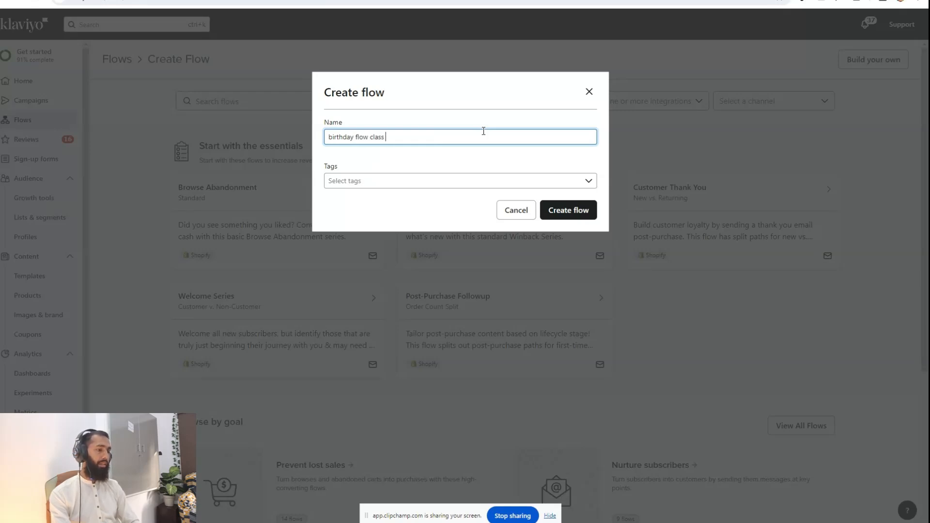
{"action": "left_click", "coordinate": [450, 210]}
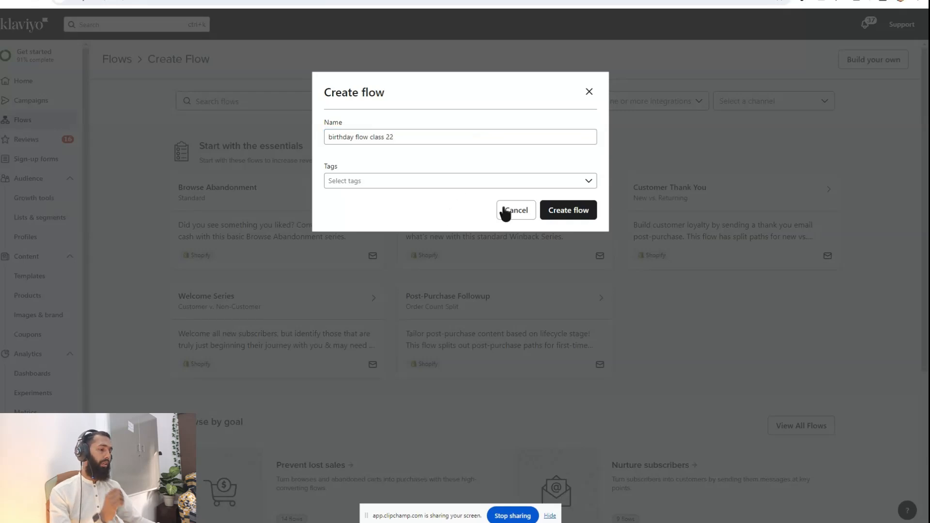
{"action": "left_click", "coordinate": [573, 214]}
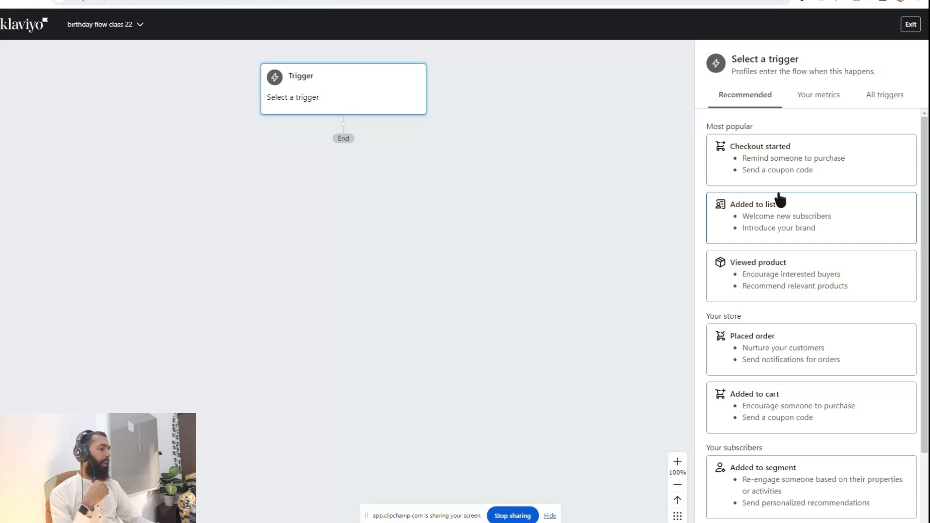
Step: Choose a date property trigger for the flow and base it on the Birthday property
{"action": "scroll", "coordinate": [773, 242], "scroll_direction": "down", "scroll_amount": 2}
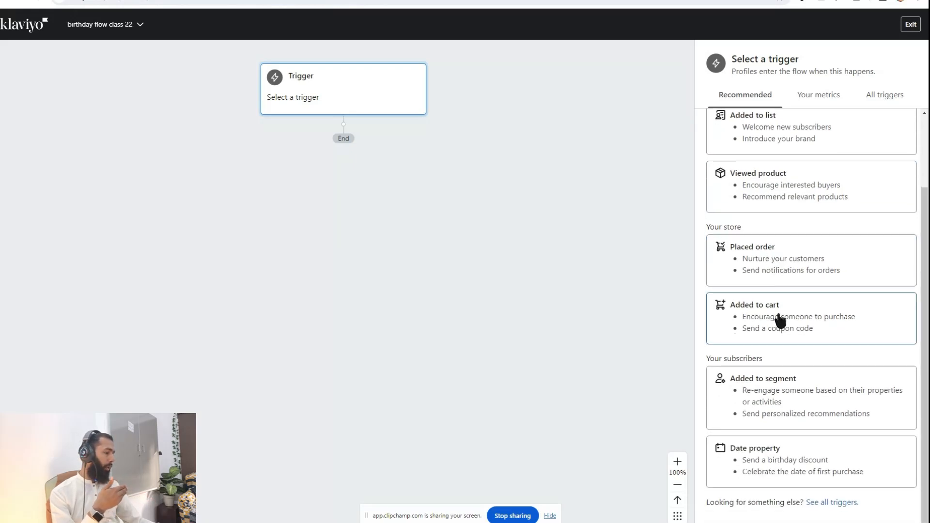
{"action": "left_click", "coordinate": [770, 466]}
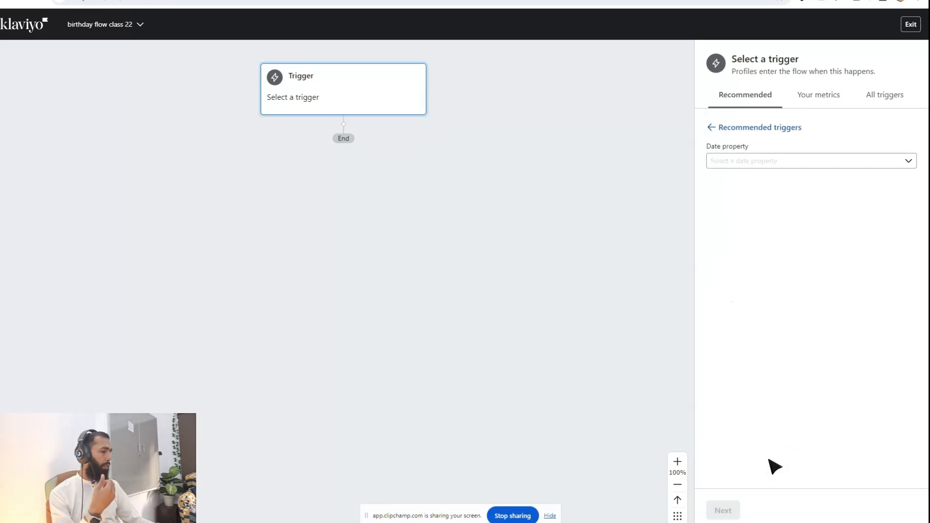
{"action": "left_click", "coordinate": [752, 165]}
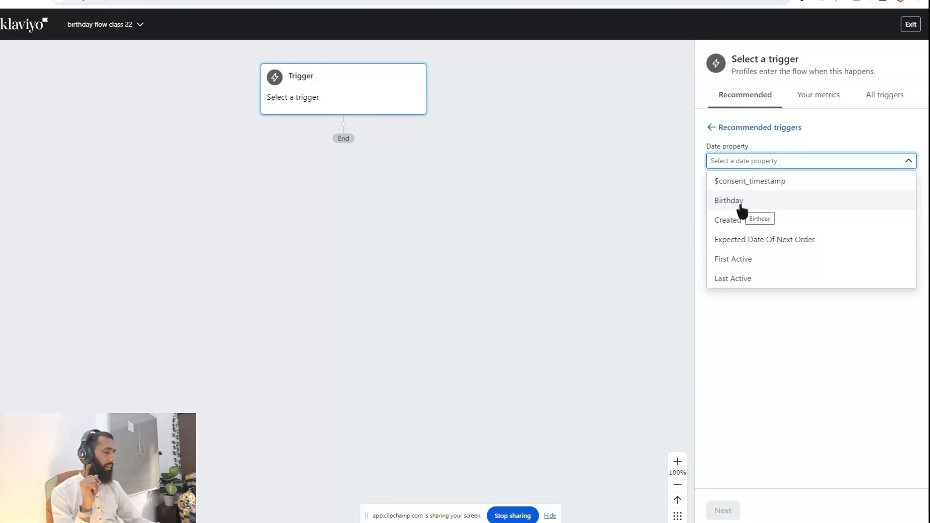
{"action": "left_click", "coordinate": [746, 219]}
{"action": "left_click", "coordinate": [744, 165]}
{"action": "left_click", "coordinate": [757, 199]}
Step: Set the flow to start 2 weeks before the date property value
{"action": "scroll", "coordinate": [824, 252], "scroll_direction": "down", "scroll_amount": 1}
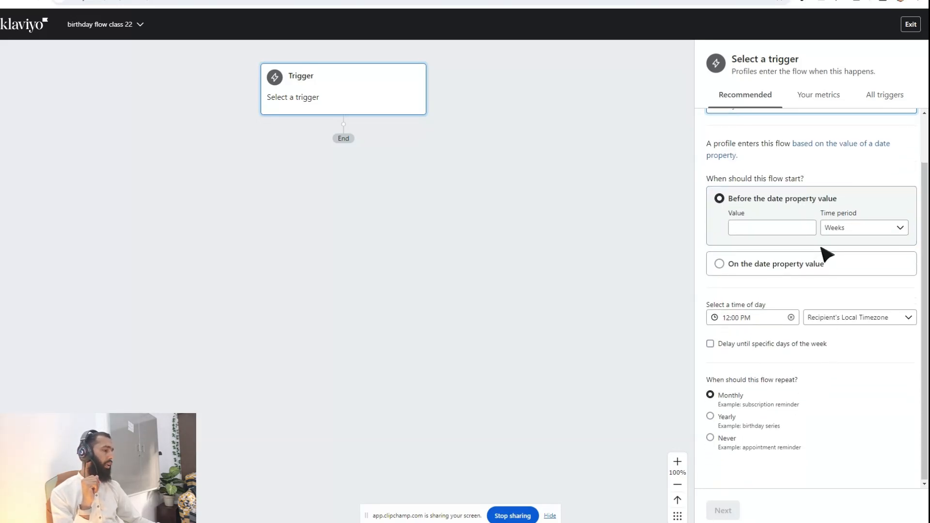
{"action": "left_click", "coordinate": [765, 227]}
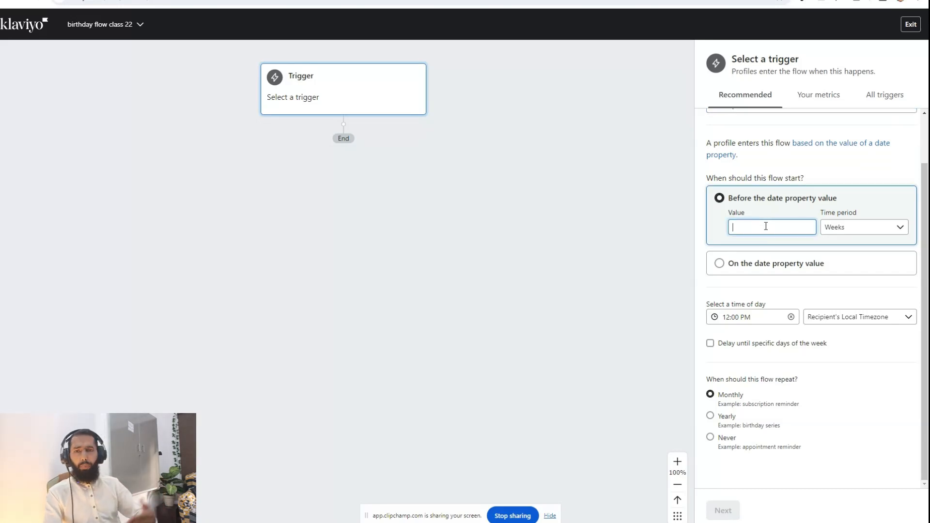
{"action": "left_click", "coordinate": [853, 227]}
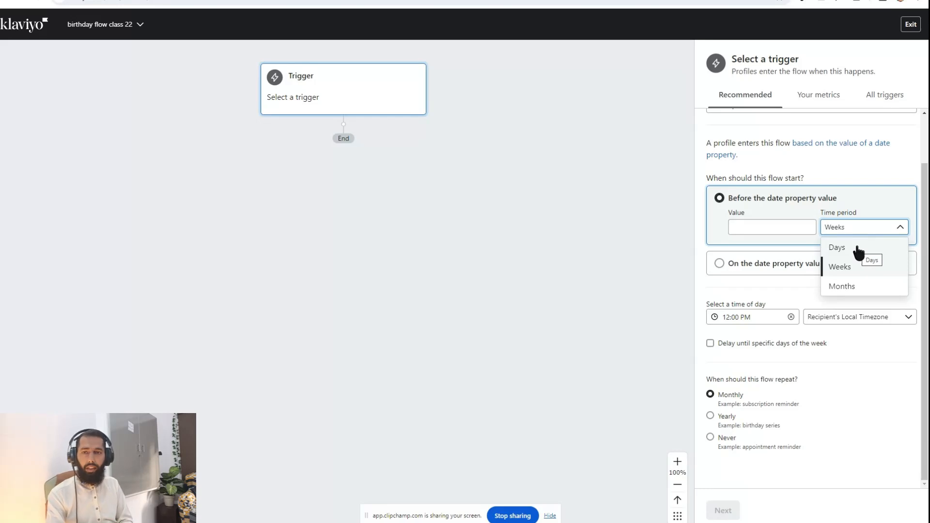
{"action": "left_click", "coordinate": [766, 229]}
{"action": "type", "text": "2"}
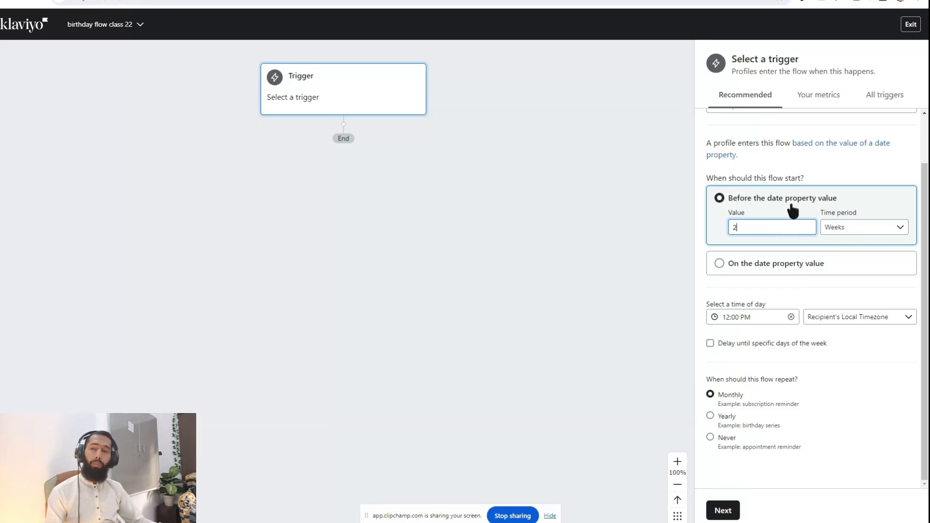
{"action": "left_click", "coordinate": [819, 173]}
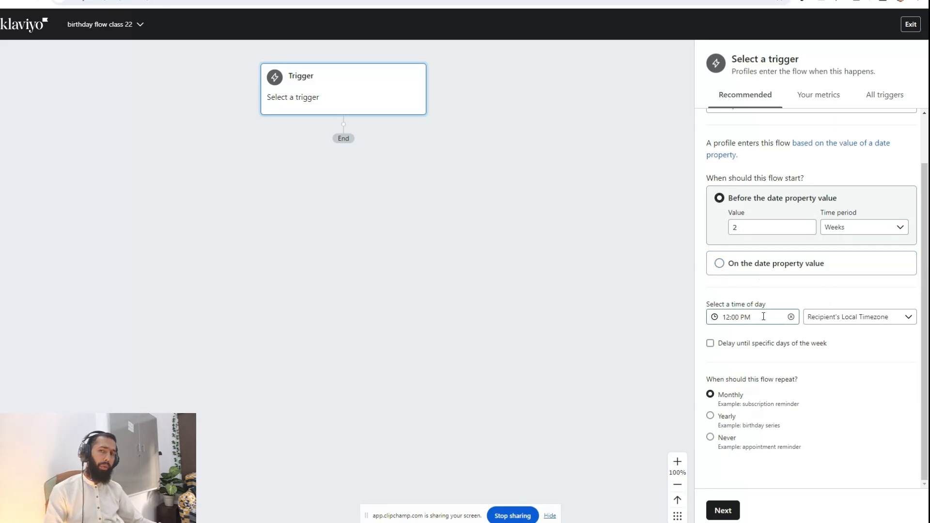
Step: Delay the flow until specific days of the week, keeping only Wednesday, Thursday and Friday
{"action": "left_click", "coordinate": [729, 345]}
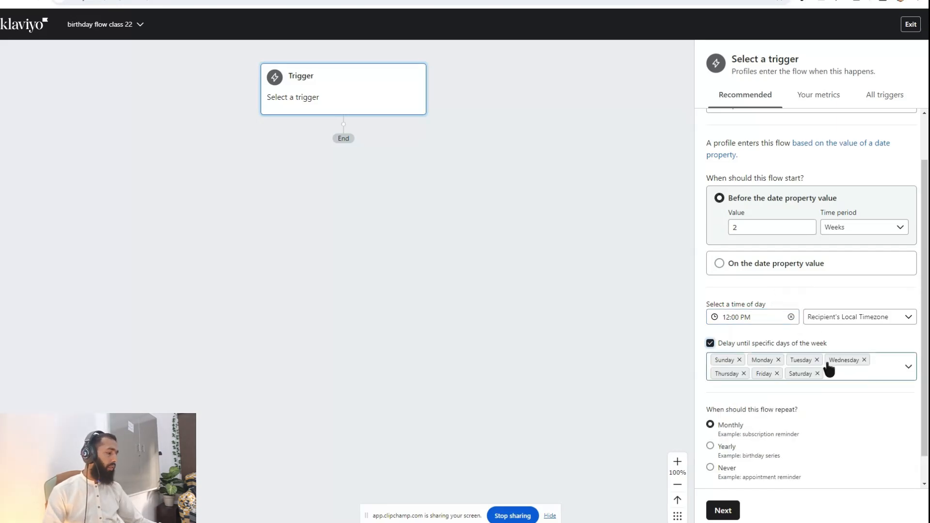
{"action": "left_click", "coordinate": [740, 361]}
{"action": "left_click", "coordinate": [741, 361]}
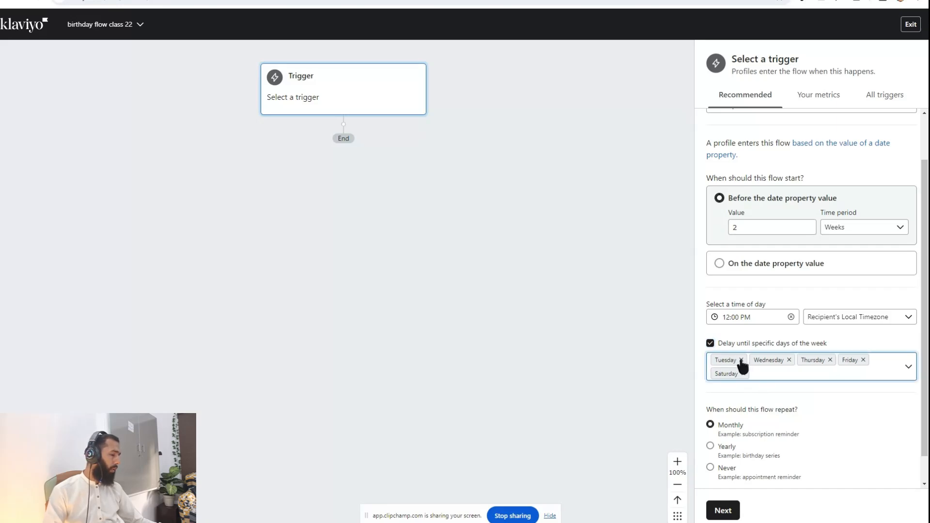
{"action": "left_click", "coordinate": [741, 360]}
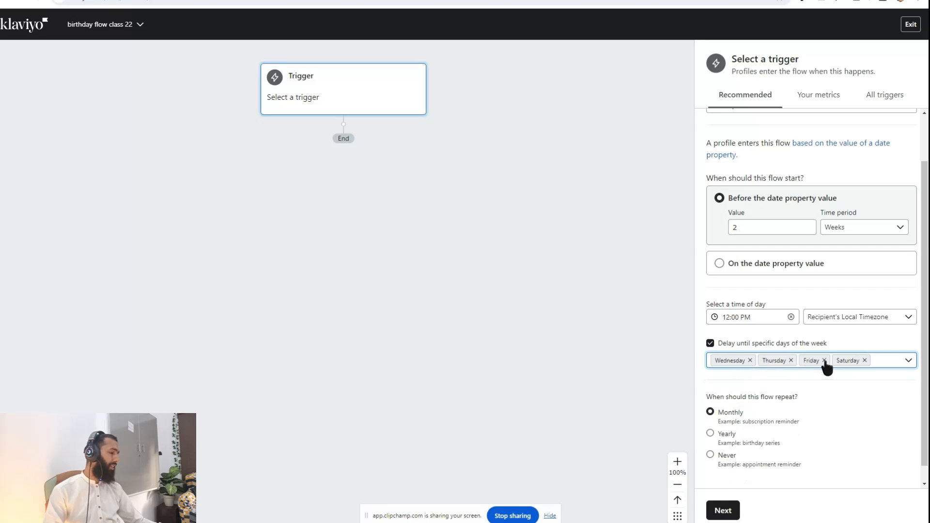
{"action": "left_click", "coordinate": [864, 361]}
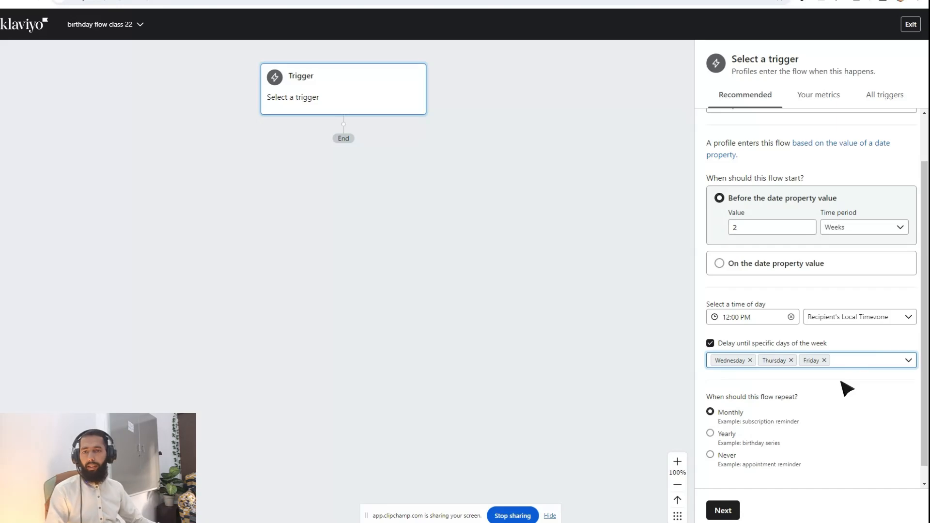
Step: Set the flow to repeat yearly and continue to the trigger setup summary
{"action": "scroll", "coordinate": [860, 386], "scroll_direction": "down", "scroll_amount": 1}
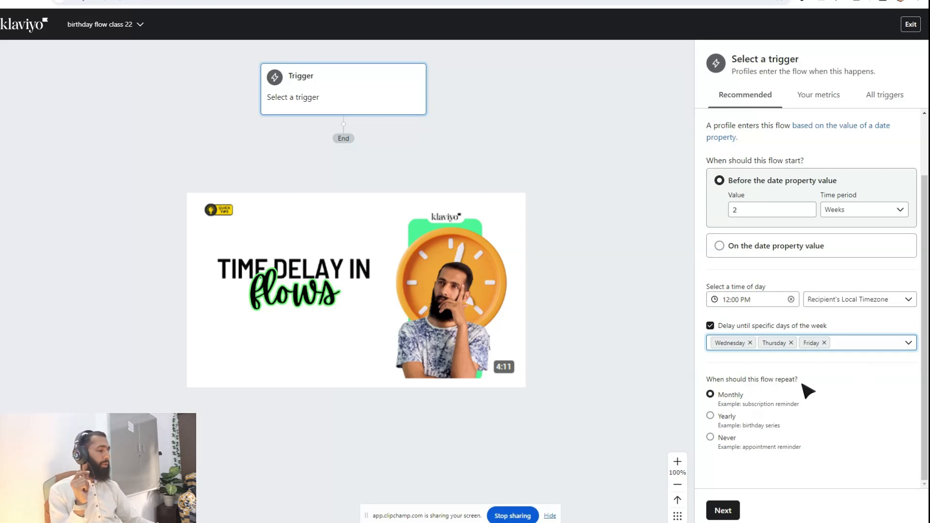
{"action": "left_click", "coordinate": [720, 418]}
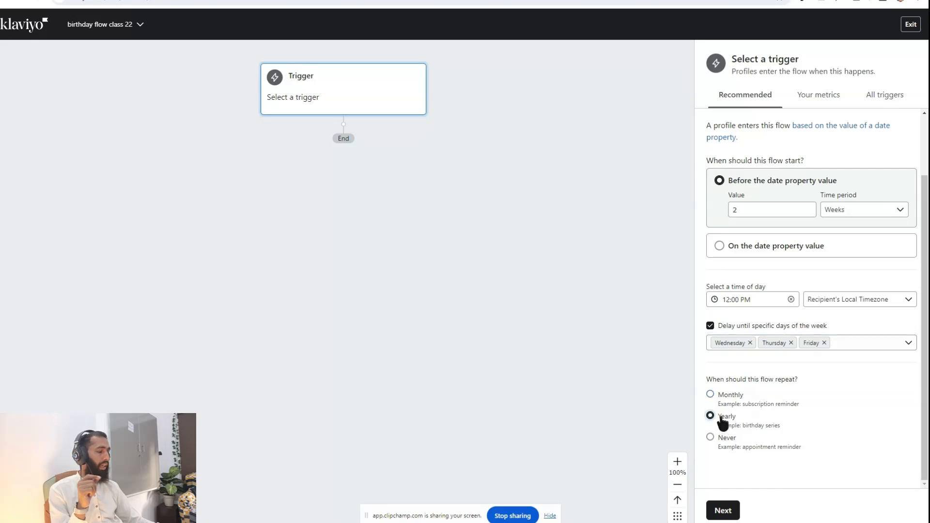
{"action": "left_click", "coordinate": [722, 509]}
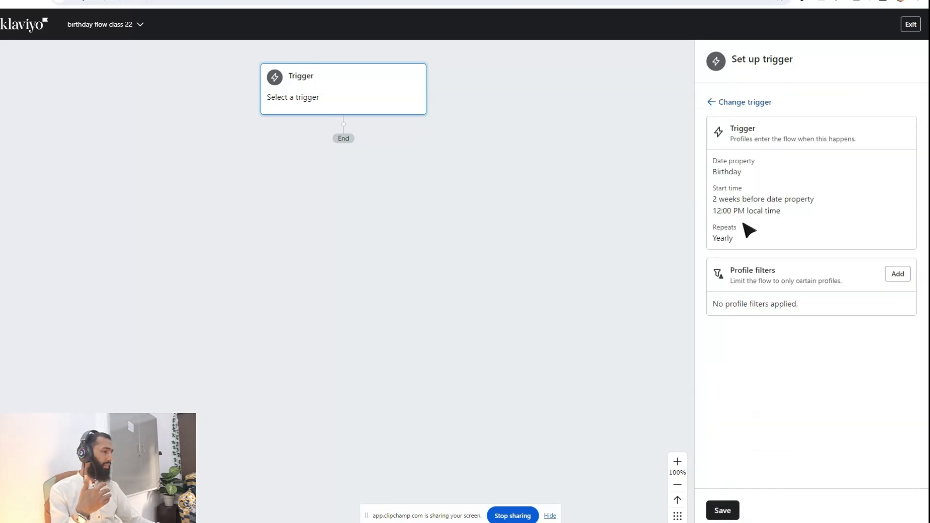
Step: Save the birthday trigger setup without adding any profile filters and confirm it
{"action": "left_click", "coordinate": [898, 278]}
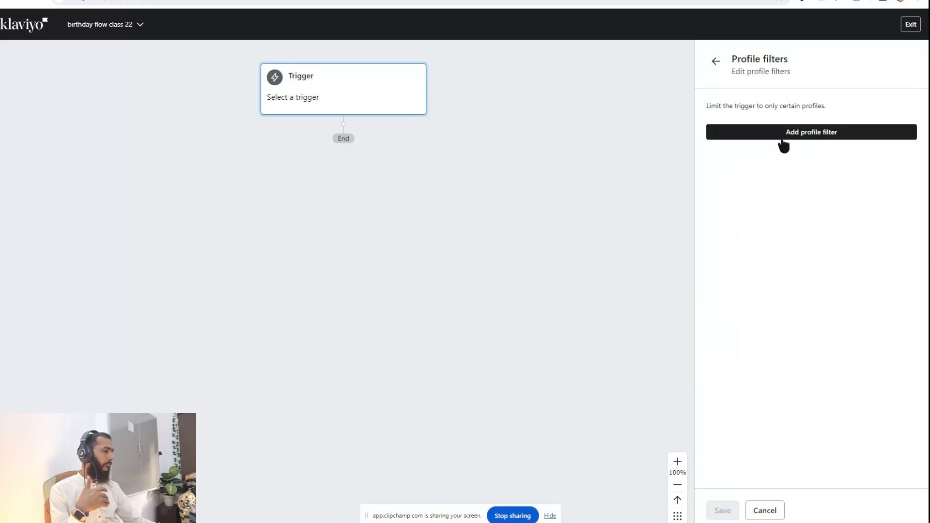
{"action": "left_click", "coordinate": [717, 62]}
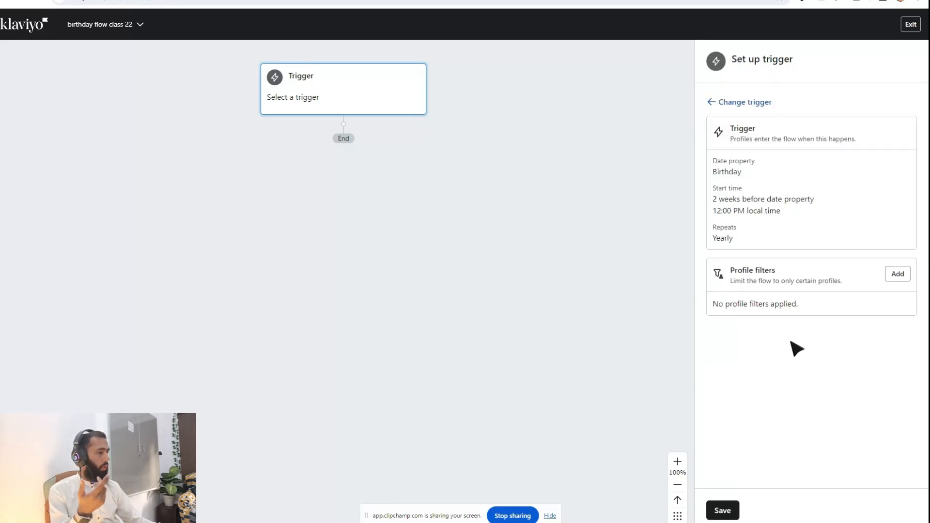
{"action": "left_click", "coordinate": [722, 510]}
{"action": "left_click", "coordinate": [539, 234]}
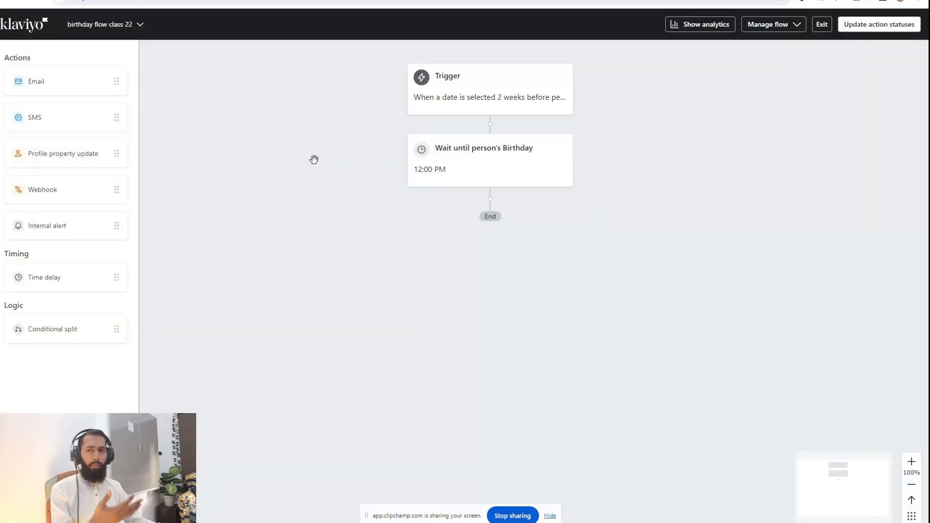
Step: Add a first email between the trigger and the birthday wait, turn off skipping recently emailed profiles for it, and save
{"action": "left_click_drag", "start_coordinate": [46, 82], "coordinate": [486, 133]}
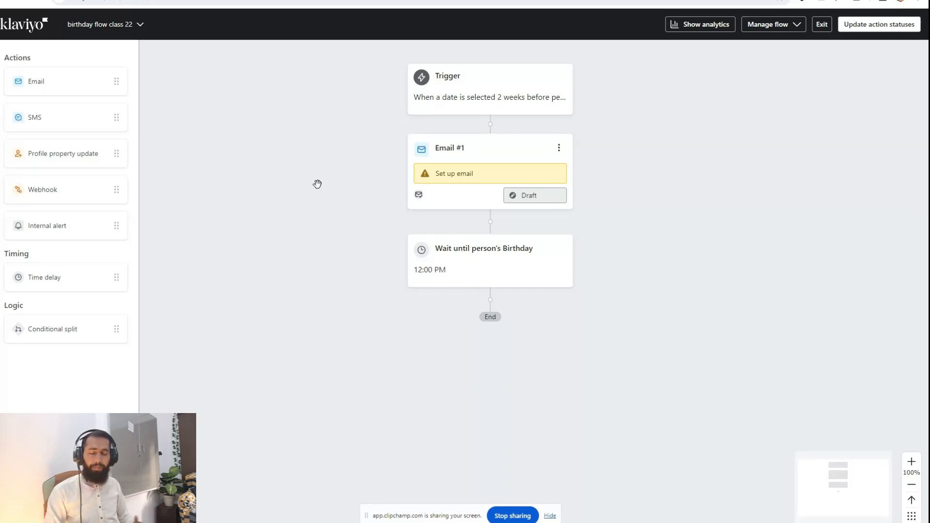
{"action": "left_click", "coordinate": [419, 196]}
{"action": "left_click", "coordinate": [718, 363]}
{"action": "left_click", "coordinate": [722, 509]}
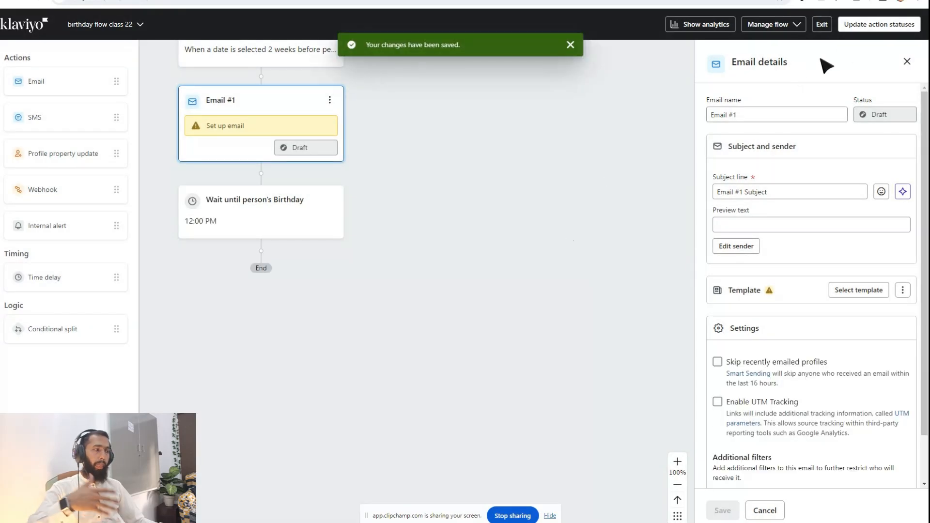
{"action": "left_click", "coordinate": [907, 62]}
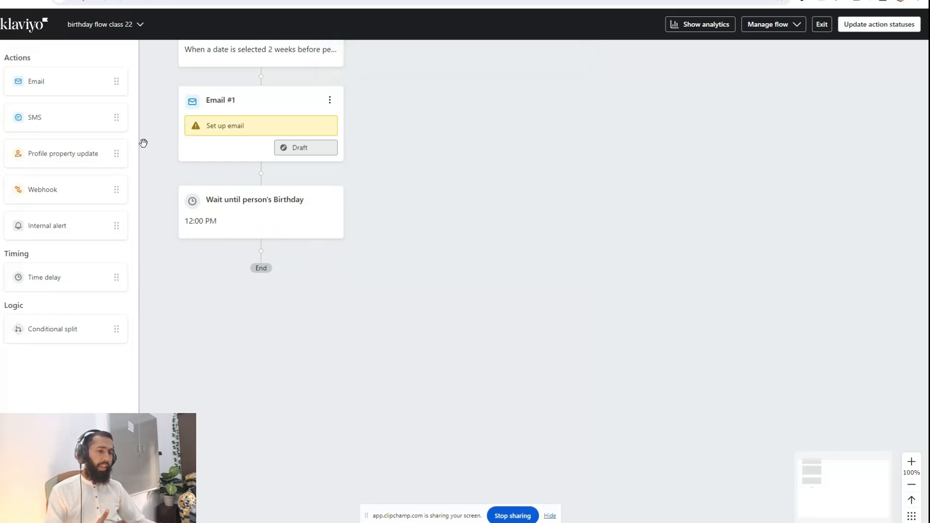
Step: Add a second email to the flow and place it between Email #1 and the birthday wait
{"action": "left_click_drag", "start_coordinate": [41, 83], "coordinate": [243, 188]}
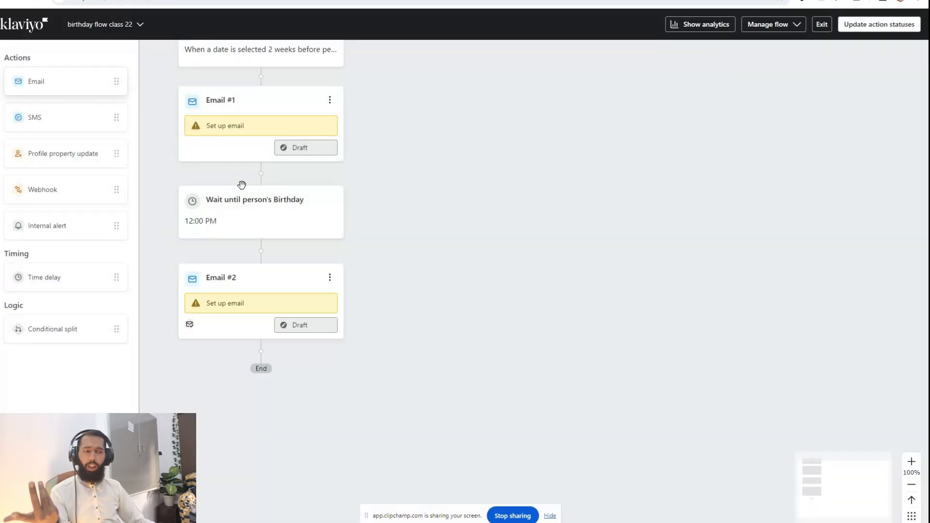
{"action": "left_click_drag", "start_coordinate": [225, 277], "coordinate": [230, 184]}
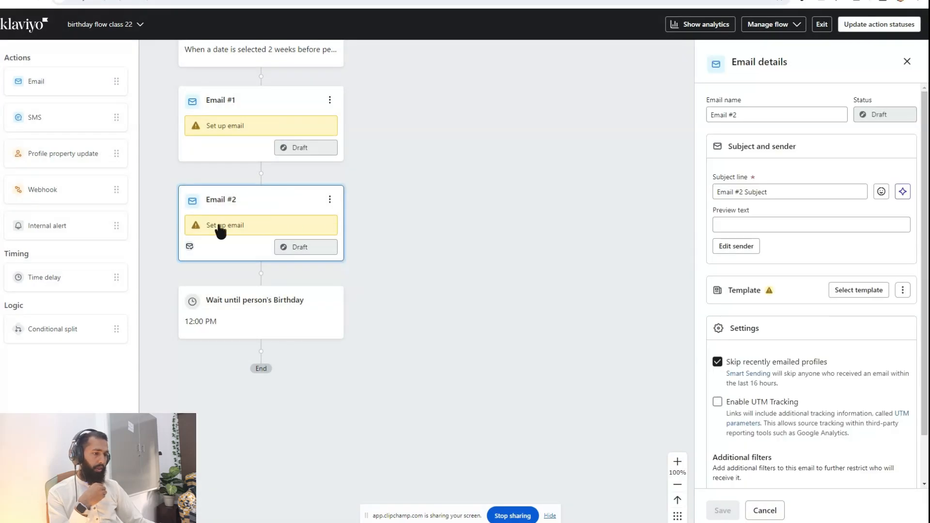
Step: Insert a countdown delay between Email #1 and Email #2 and set it to wait until 9 days before the birthday
{"action": "left_click_drag", "start_coordinate": [54, 277], "coordinate": [266, 191]}
{"action": "left_click", "coordinate": [751, 238]}
{"action": "left_click_drag", "start_coordinate": [741, 241], "coordinate": [684, 242]}
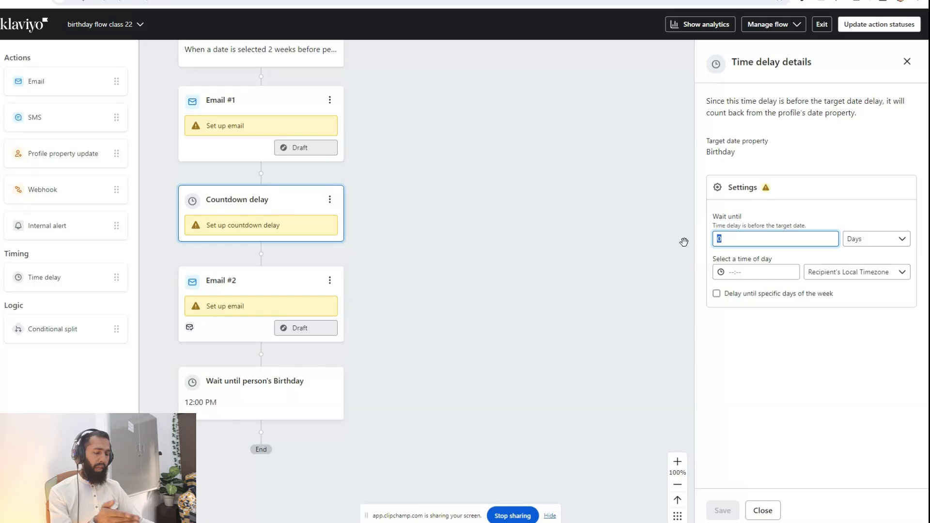
{"action": "type", "text": "9"}
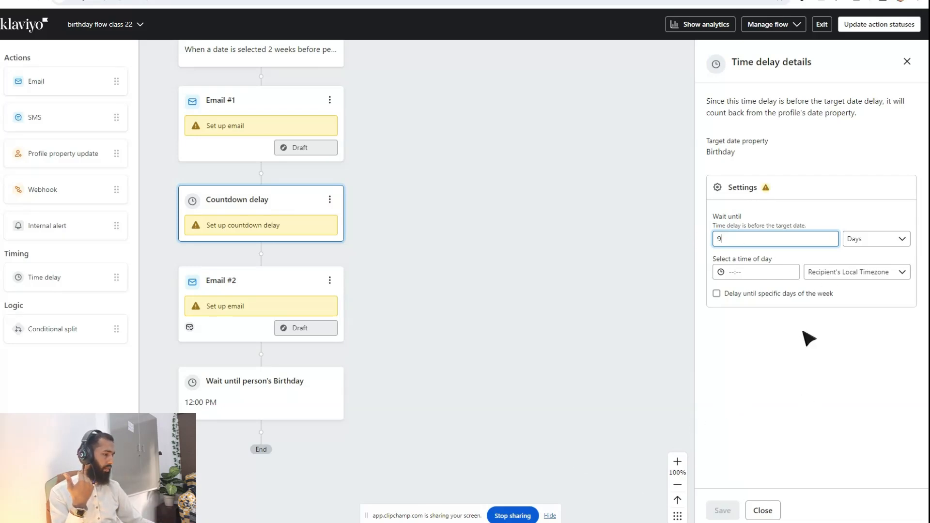
Step: Set the countdown delay's time of day to 12:00 PM and save the delay
{"action": "left_click", "coordinate": [763, 272]}
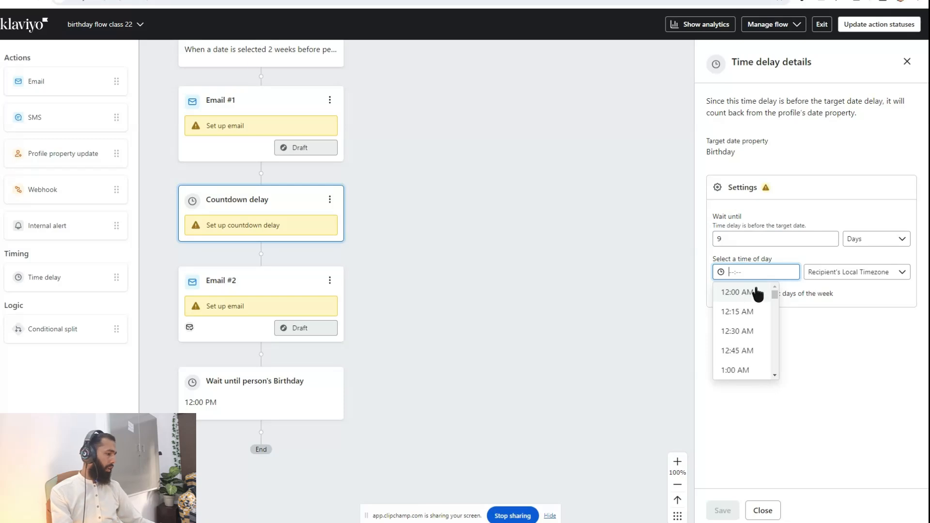
{"action": "type", "text": "12"}
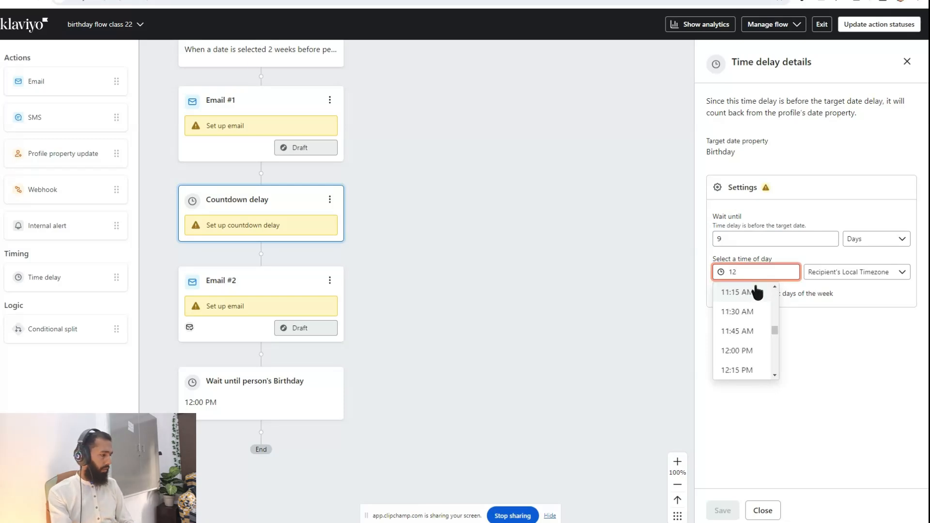
{"action": "type", "text": ":00pm"}
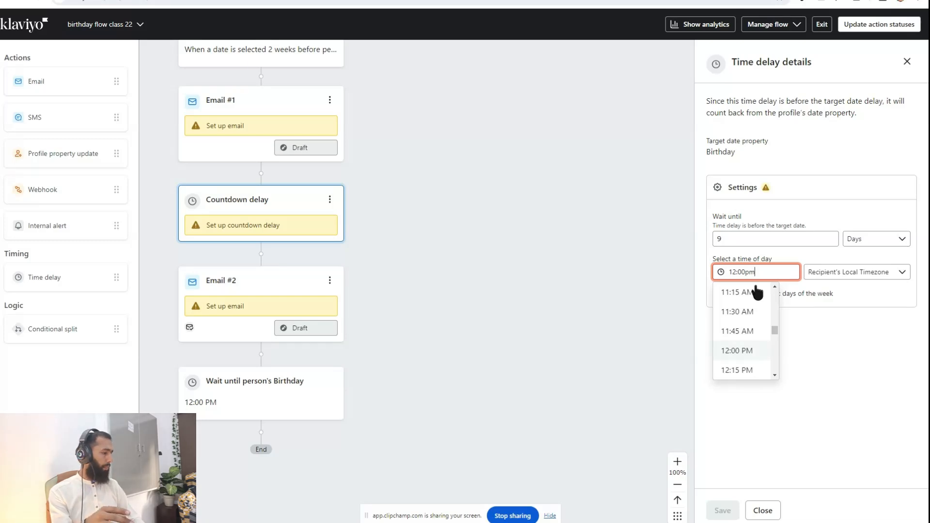
{"action": "key", "text": "Return"}
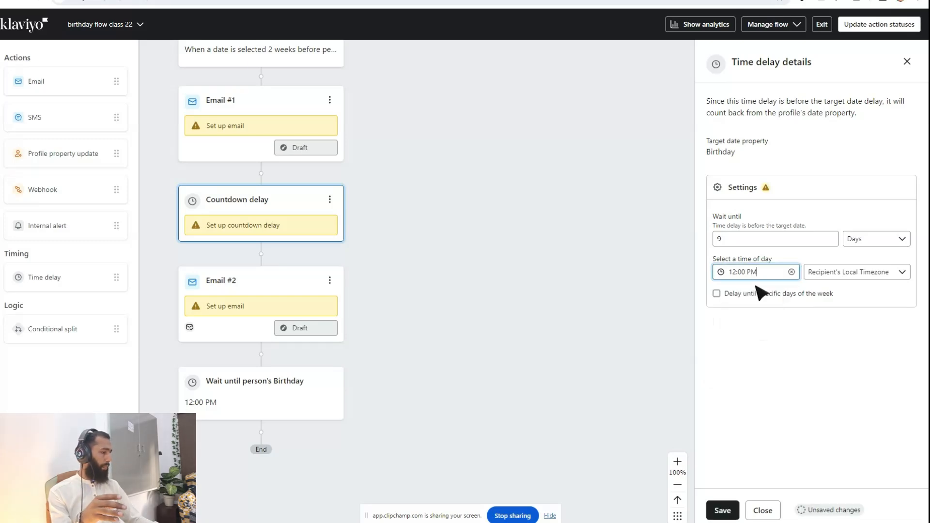
{"action": "left_click", "coordinate": [722, 510]}
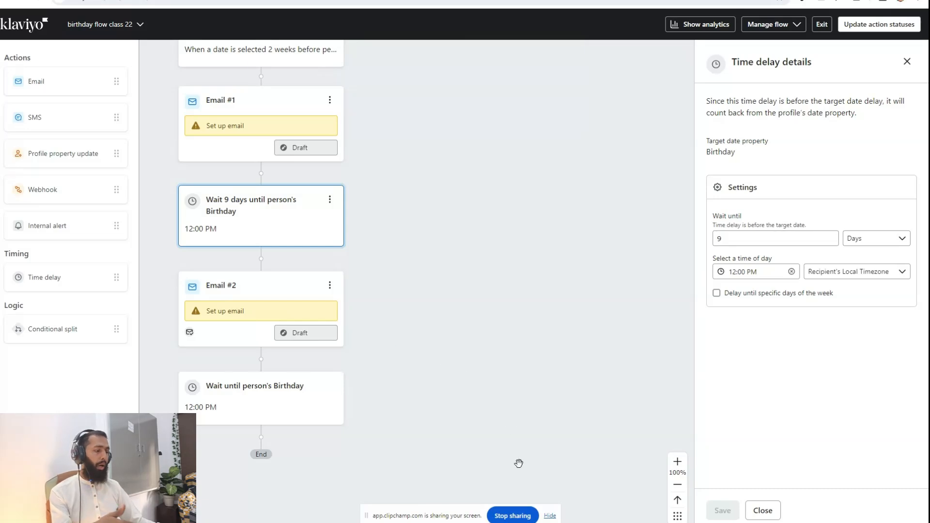
Step: Add a third email at the end of the flow, after the birthday wait
{"action": "left_click_drag", "start_coordinate": [47, 80], "coordinate": [235, 466]}
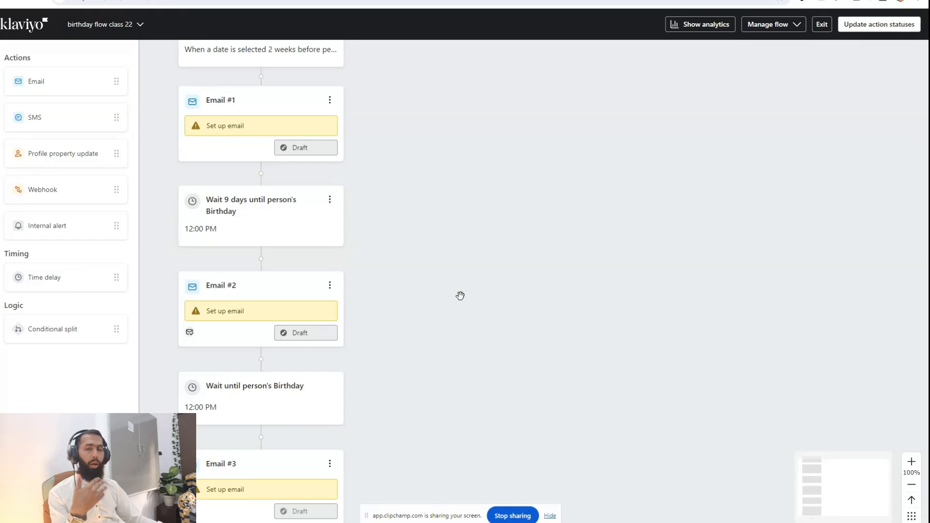
{"action": "scroll", "coordinate": [479, 288], "scroll_direction": "down", "scroll_amount": 3}
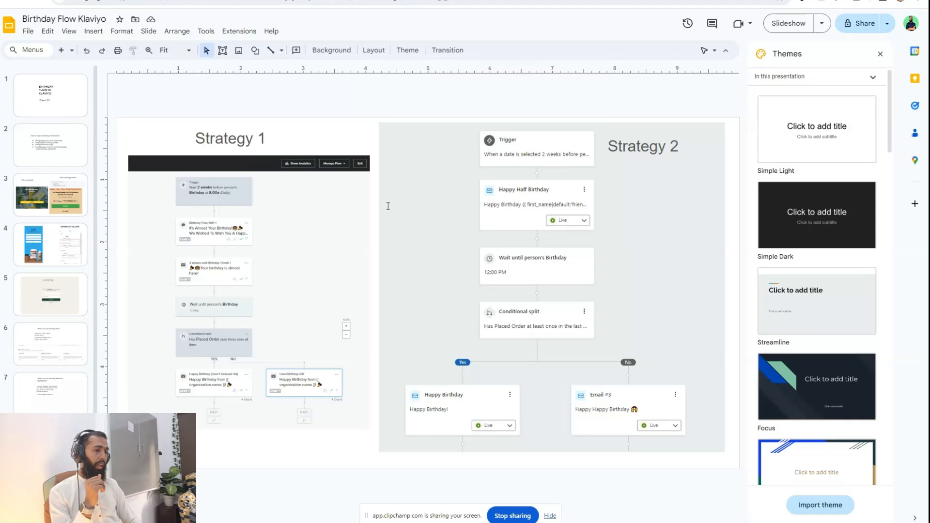
Step: Present the Birthday Flow Klaviyo deck in Google Slides, reviewing the two flow strategies, the sample birthday emails and the closing slide
{"action": "left_click", "coordinate": [789, 24]}
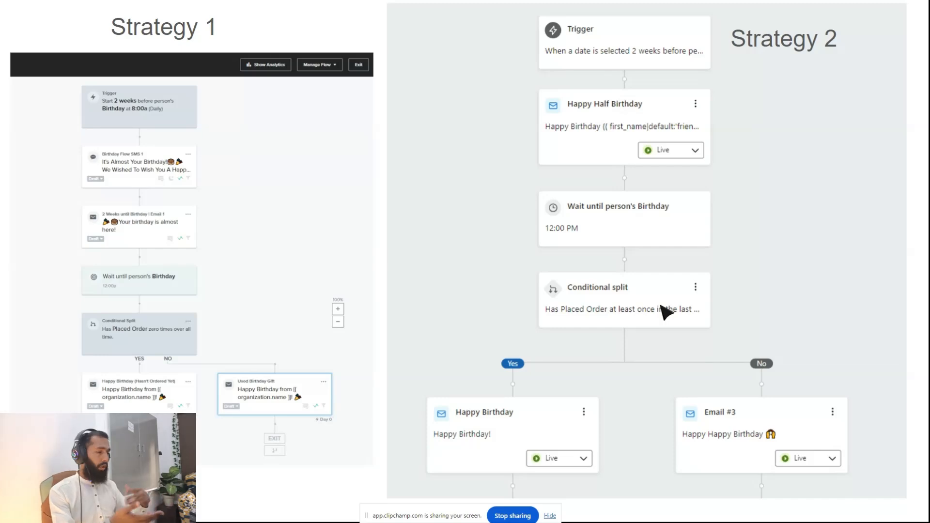
{"action": "key", "text": "Right"}
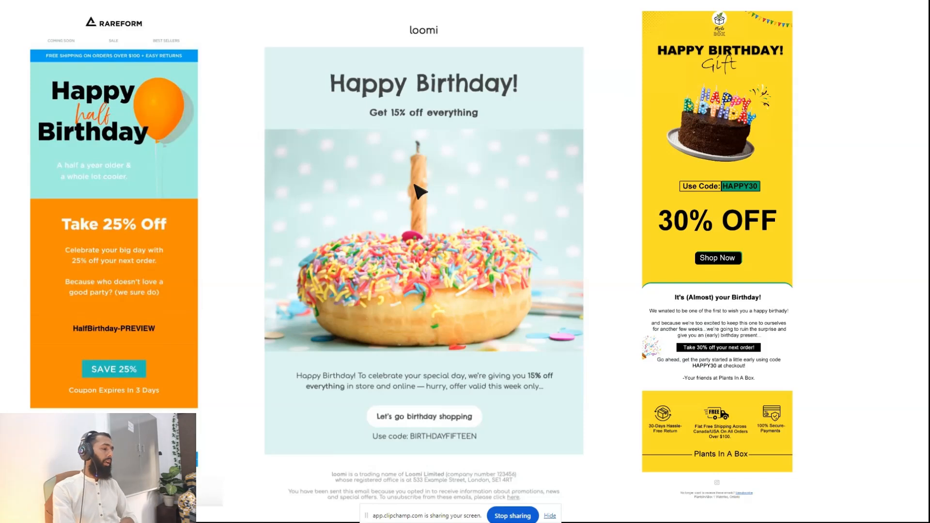
{"action": "key", "text": "Right"}
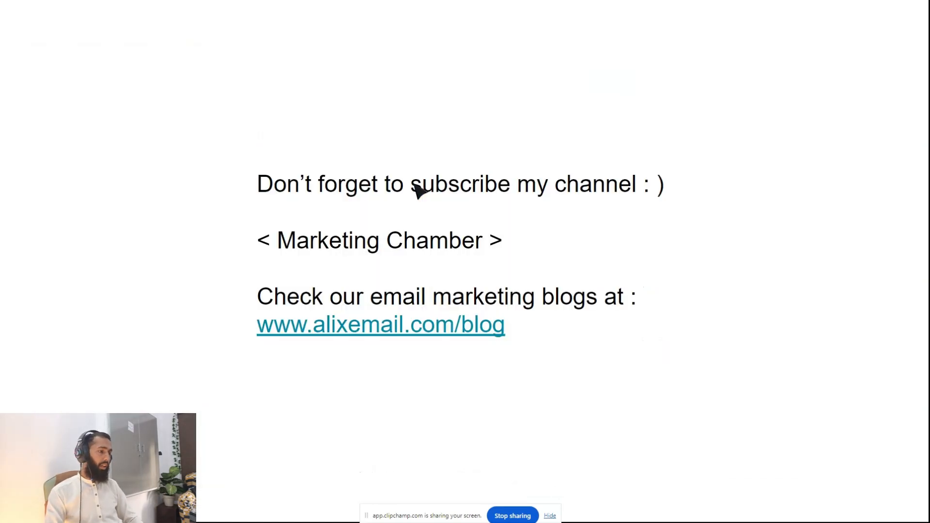